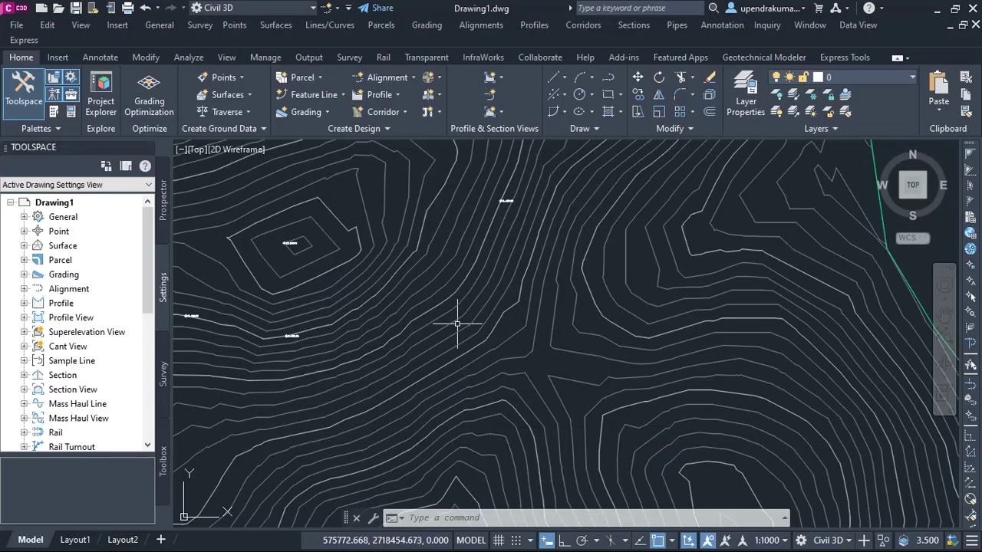
- Draw a two-segment line over the contours: east from the start point, then straight south
scroll(457, 324, "down", 3)
scroll(456, 324, "up", 2)
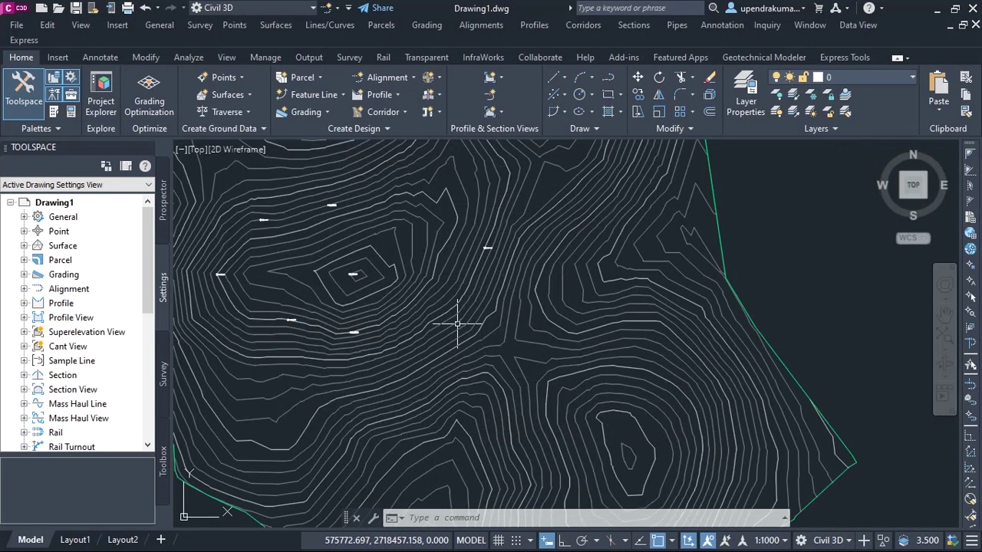
scroll(457, 324, "down", 2)
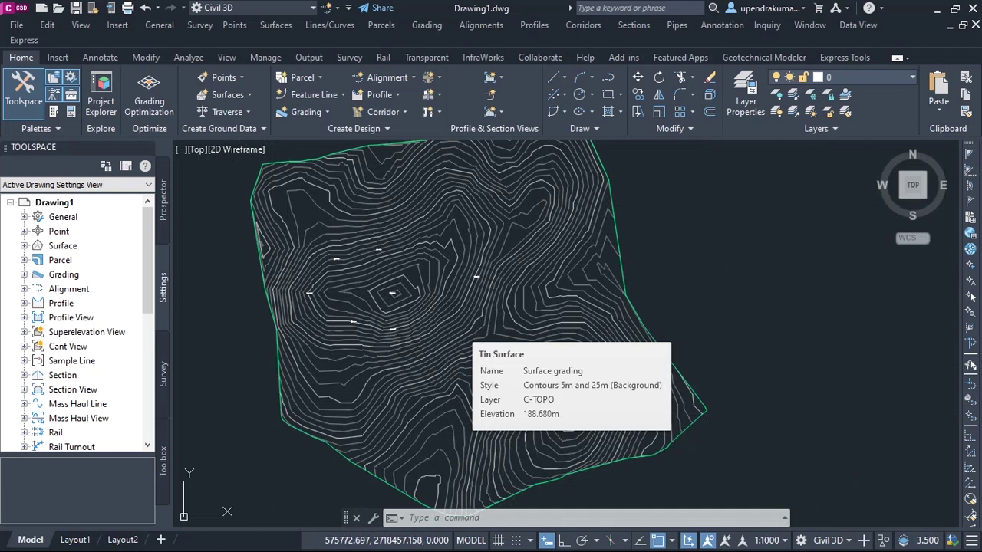
scroll(459, 234, "up", 2)
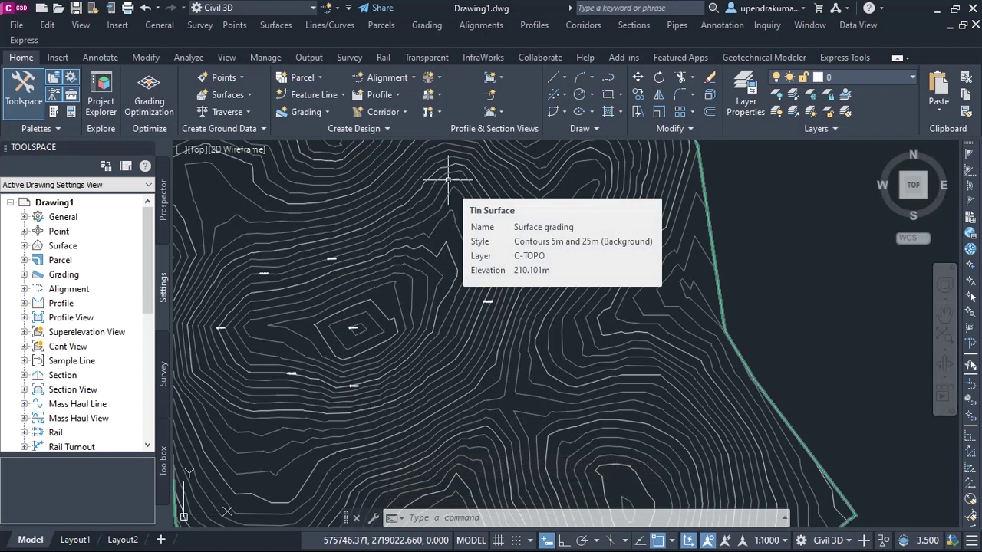
left_click(564, 77)
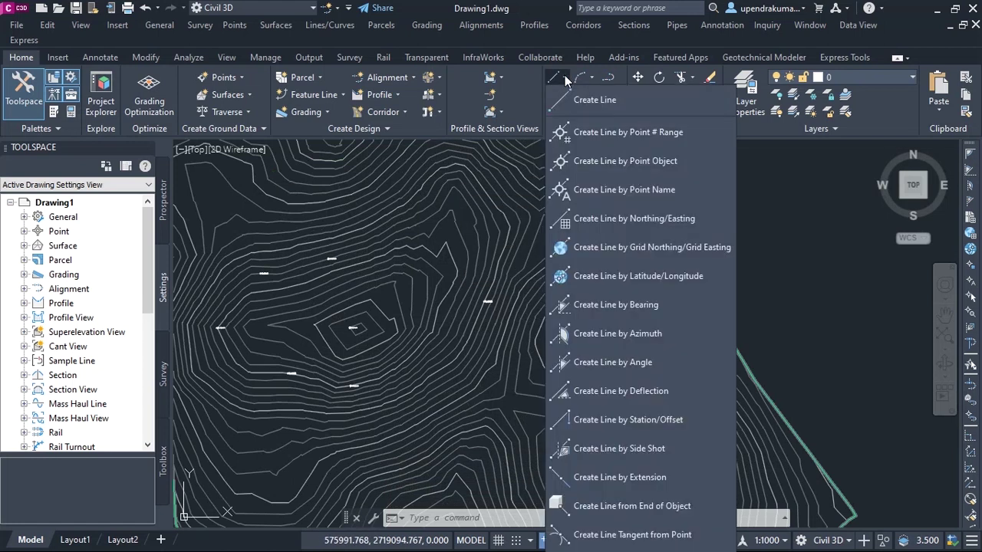
left_click(594, 100)
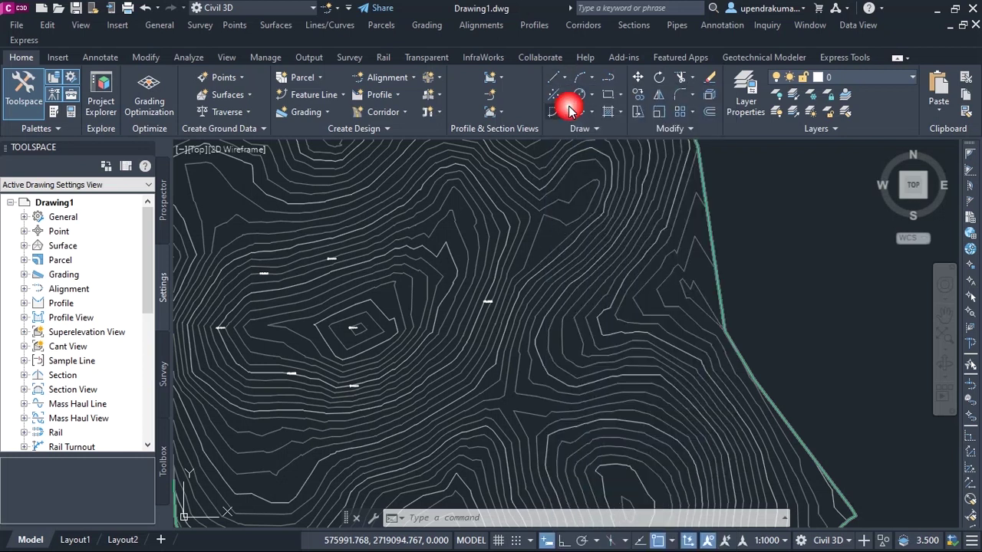
left_click(333, 215)
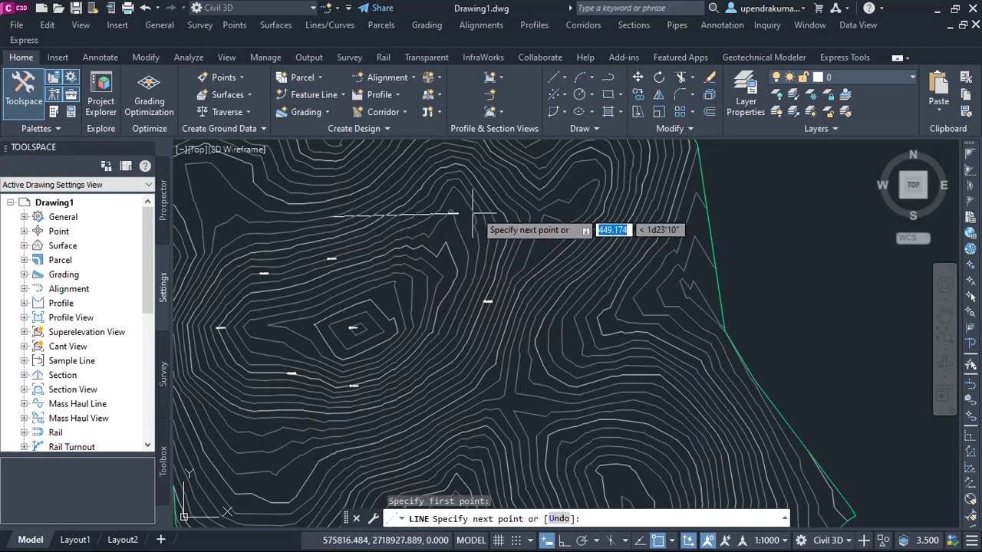
left_click(480, 210)
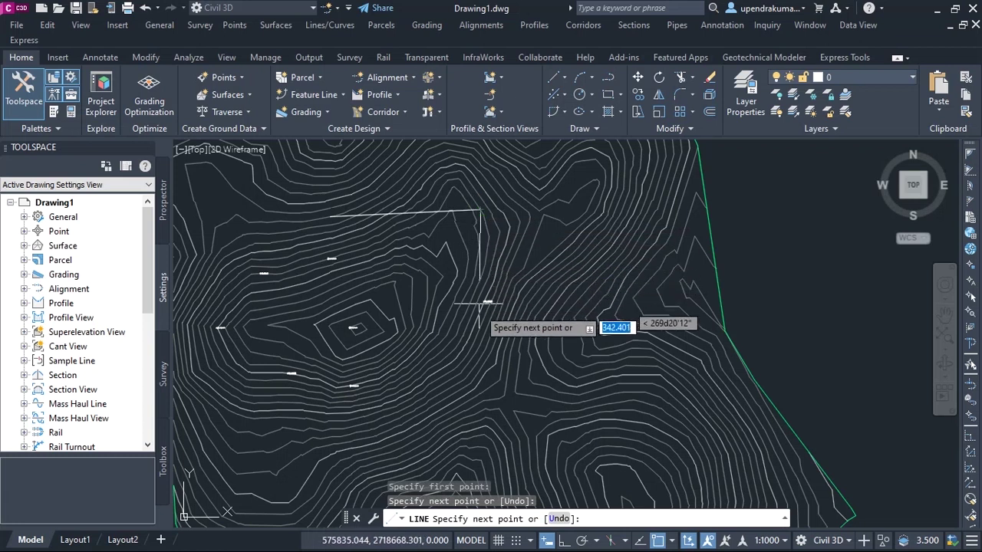
left_click(480, 328)
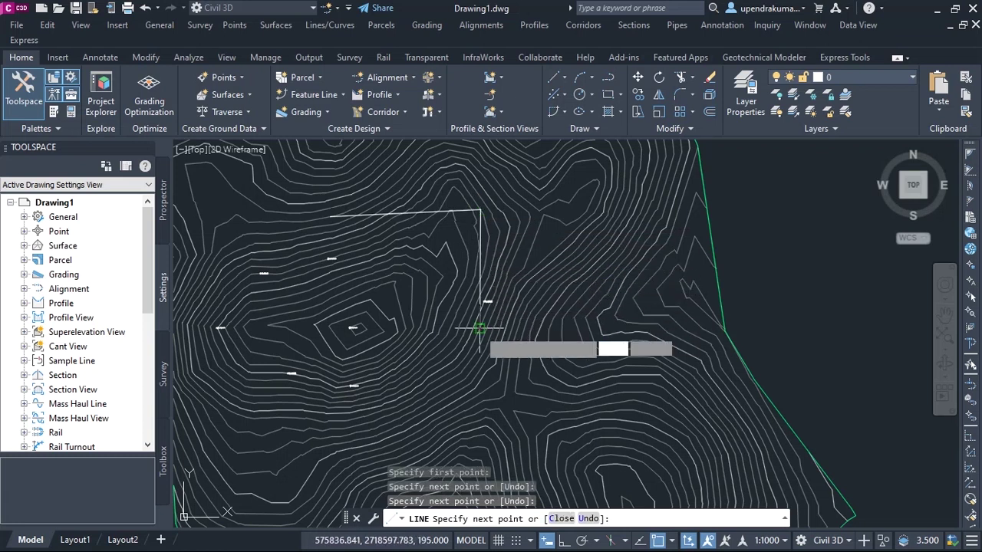
key("Return")
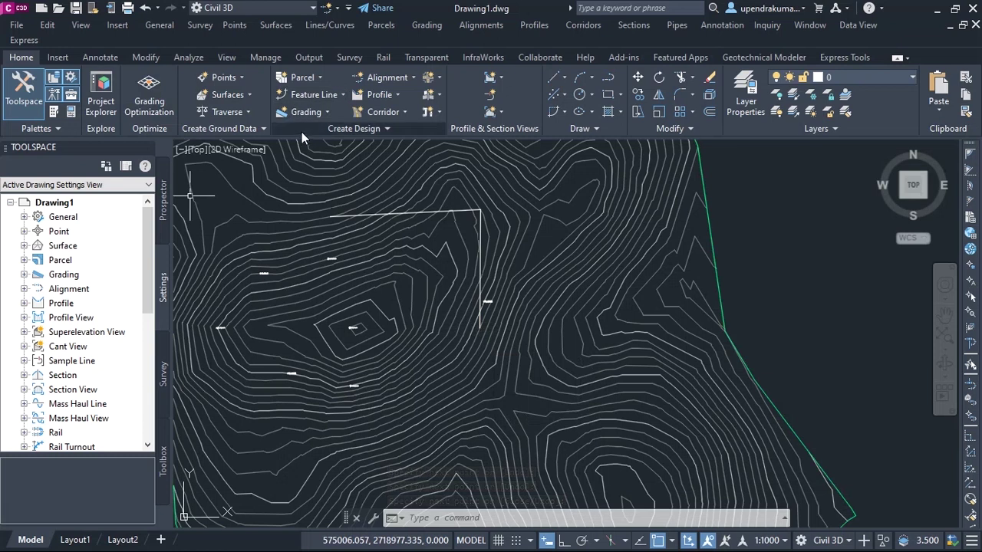
- Select the horizontal and vertical lines with Create Feature Lines from Objects
left_click(337, 94)
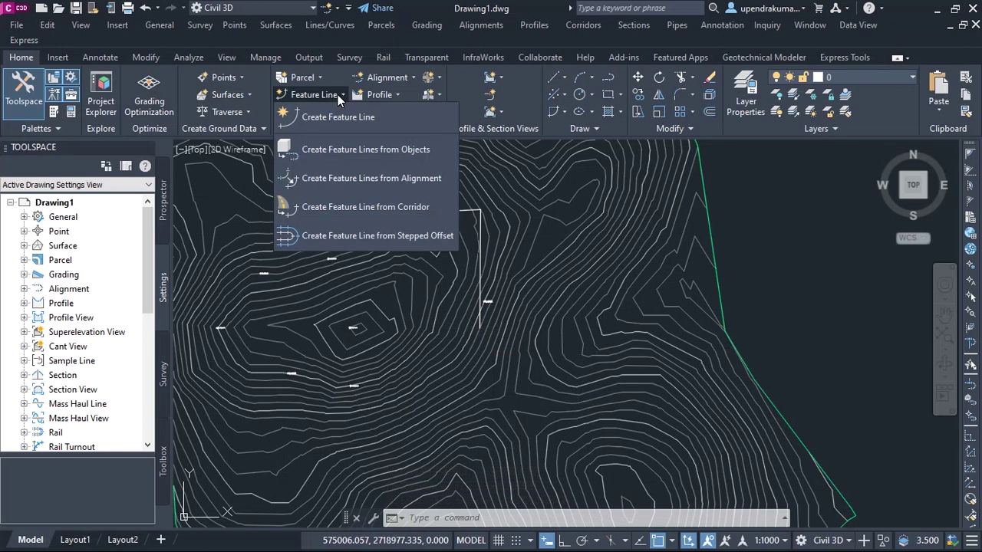
left_click(336, 150)
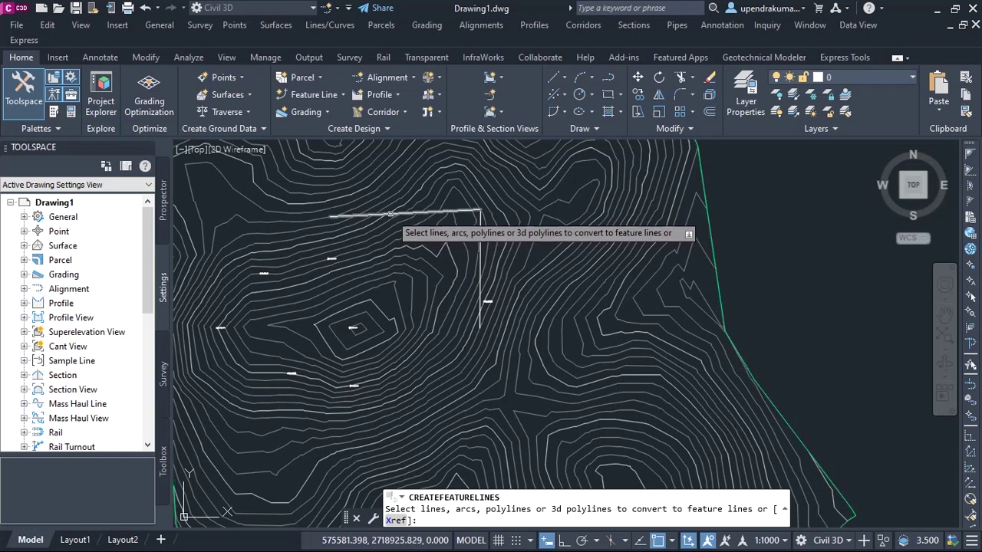
left_click(390, 214)
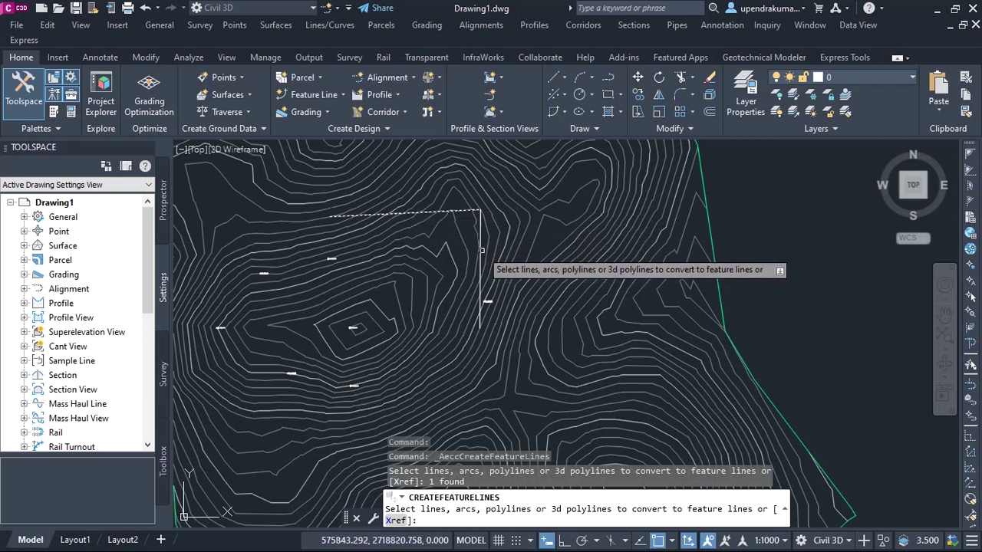
left_click(482, 242)
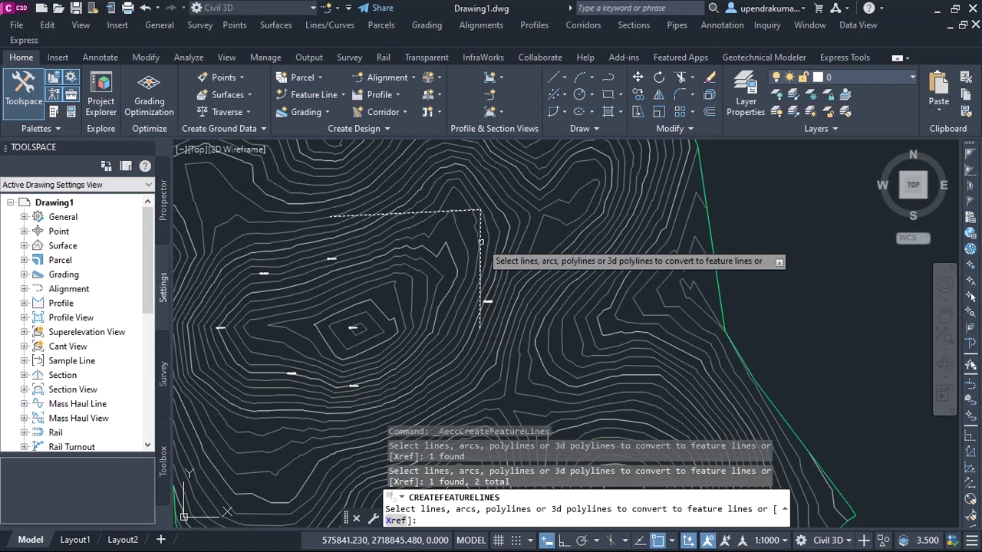
key("Return")
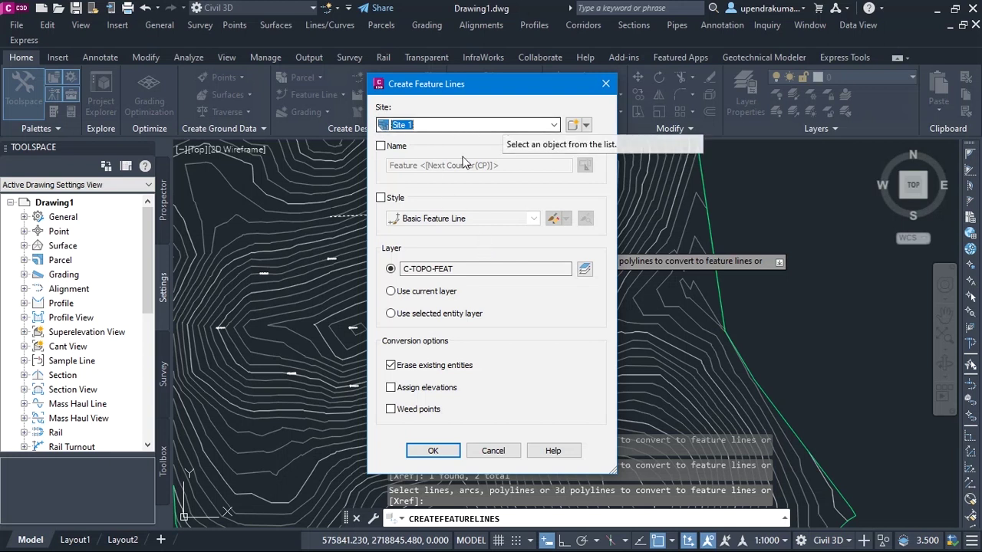
- Name the new feature lines abc followed by the Next Counter suffix
left_click(381, 146)
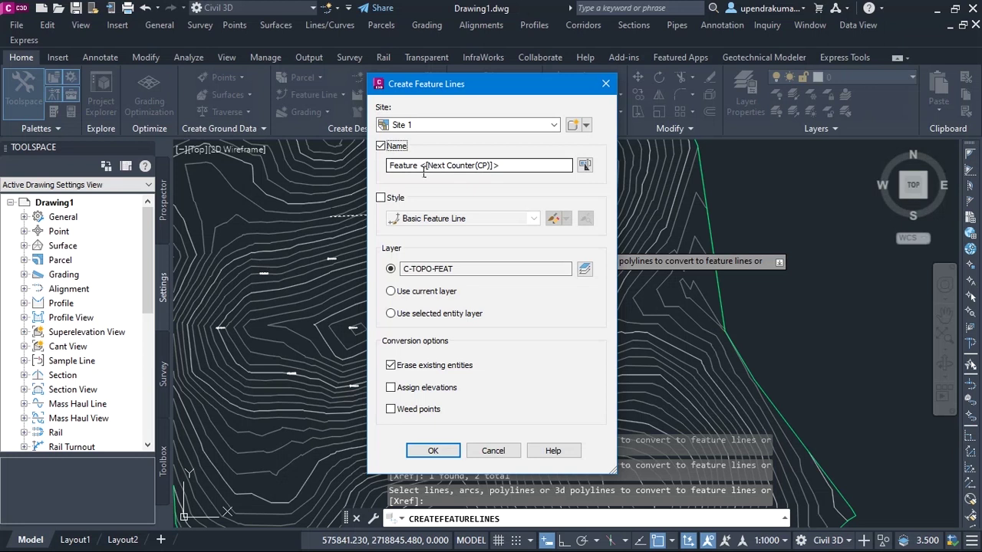
left_click(424, 170)
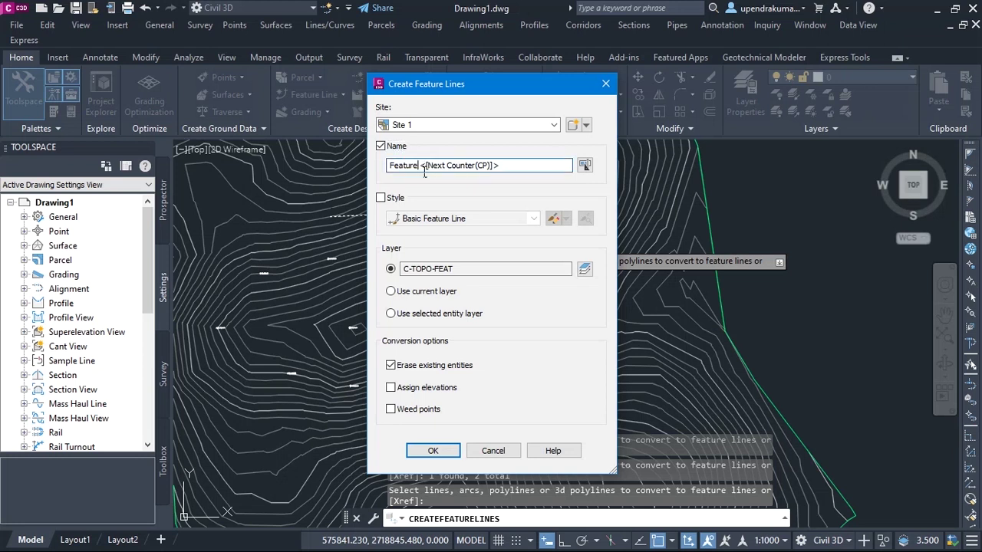
key("BackSpace")
key("BackSpace")
key("BackSpace")
key("BackSpace")
key("BackSpace")
key("BackSpace")
key("BackSpace")
key("BackSpace")
type("abc")
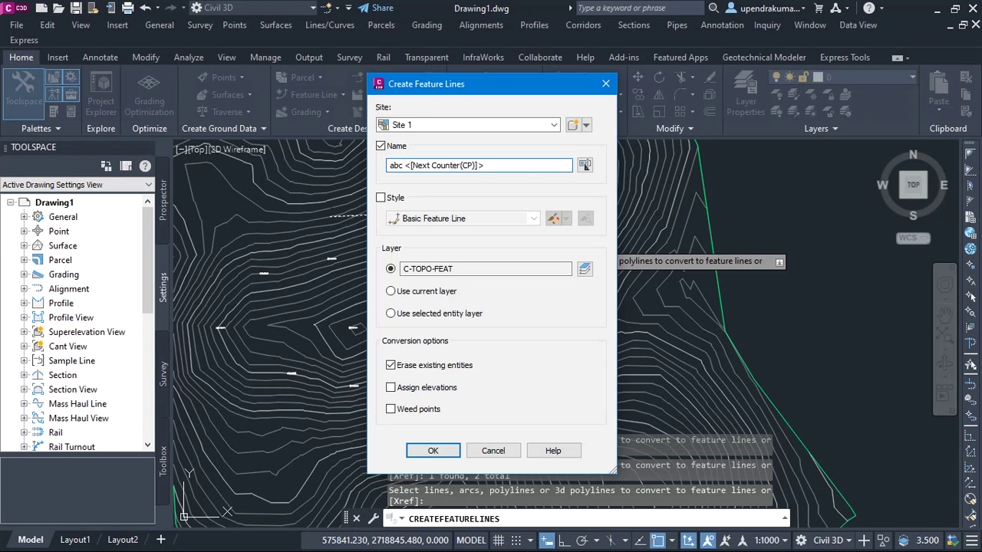
- Apply the Basic Feature Line style and create the two feature lines in Site 1
left_click(382, 199)
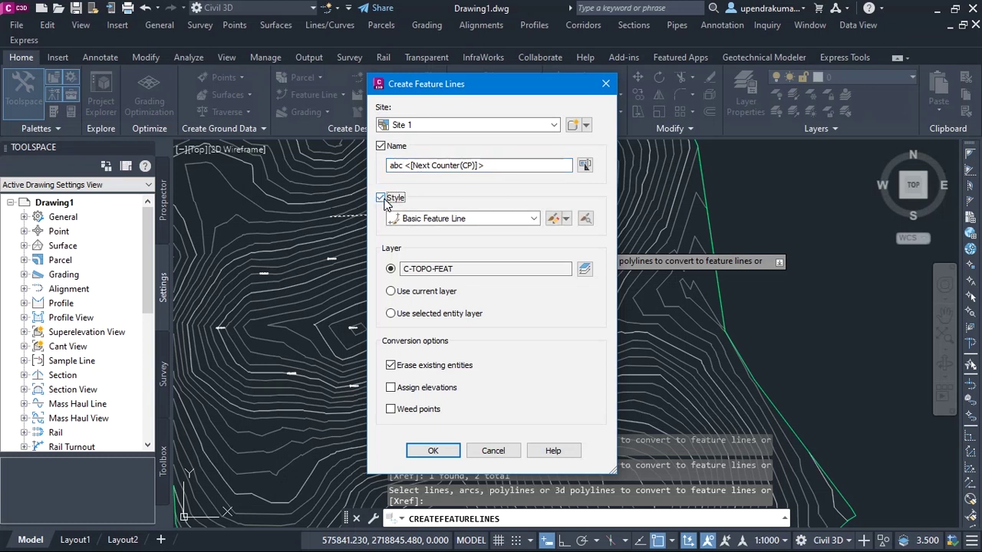
left_click(535, 220)
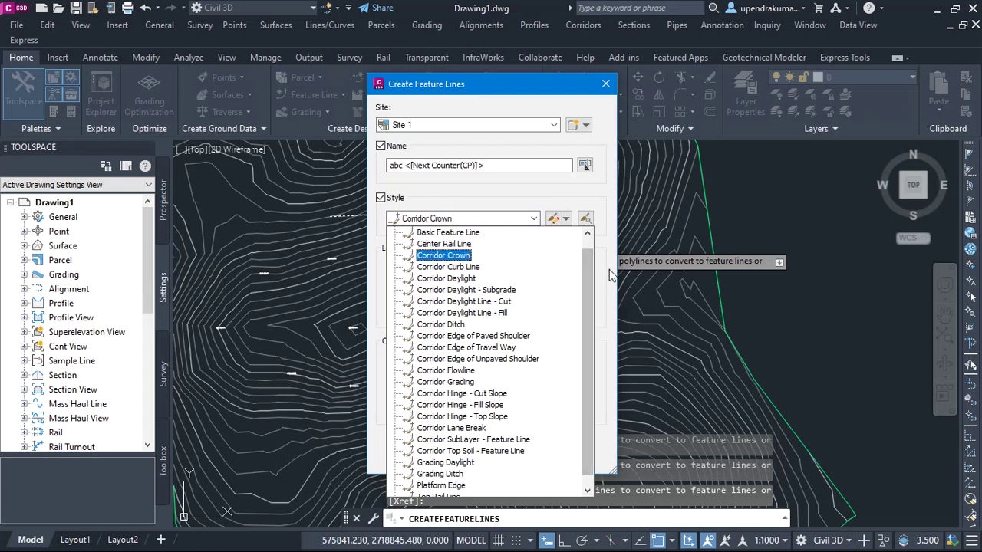
left_click_drag(593, 280, 592, 255)
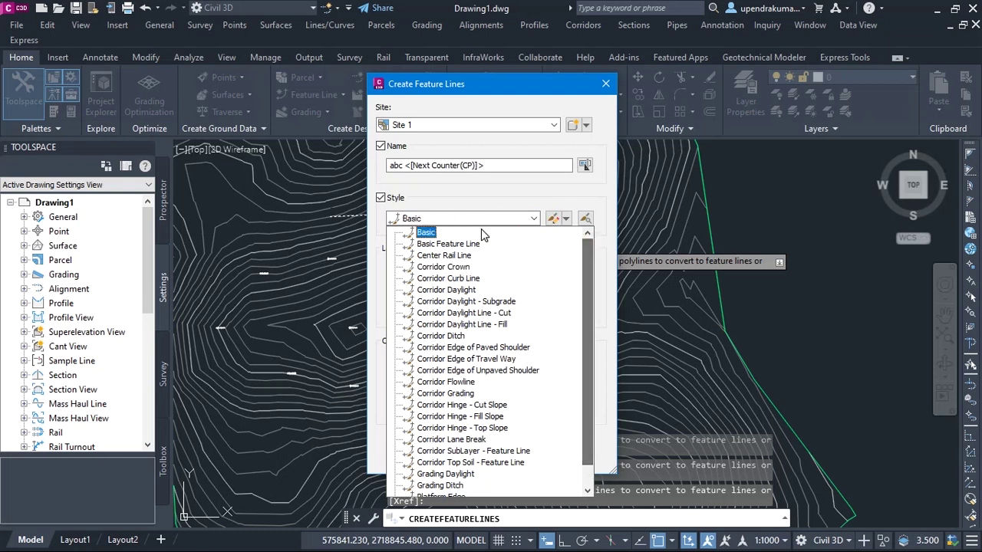
left_click(434, 244)
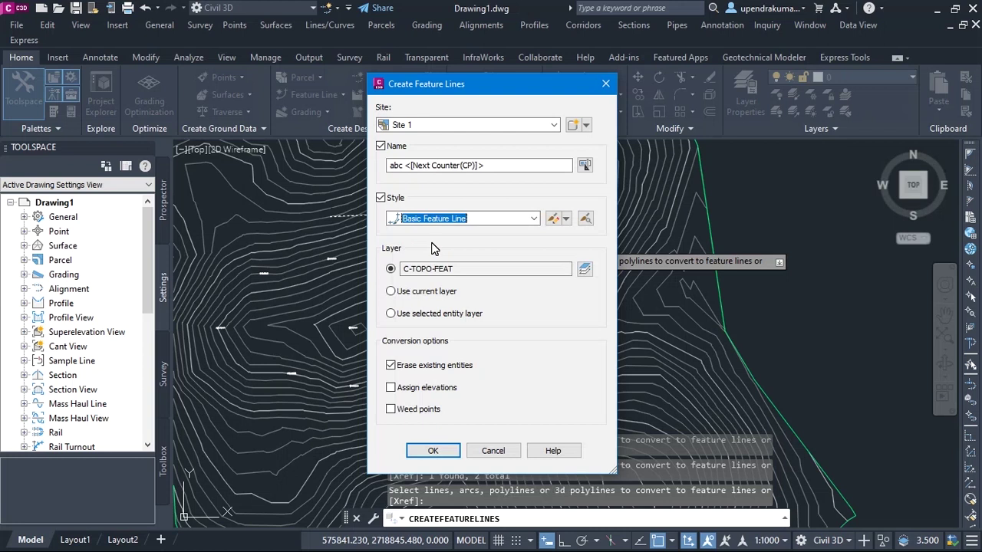
left_click(434, 449)
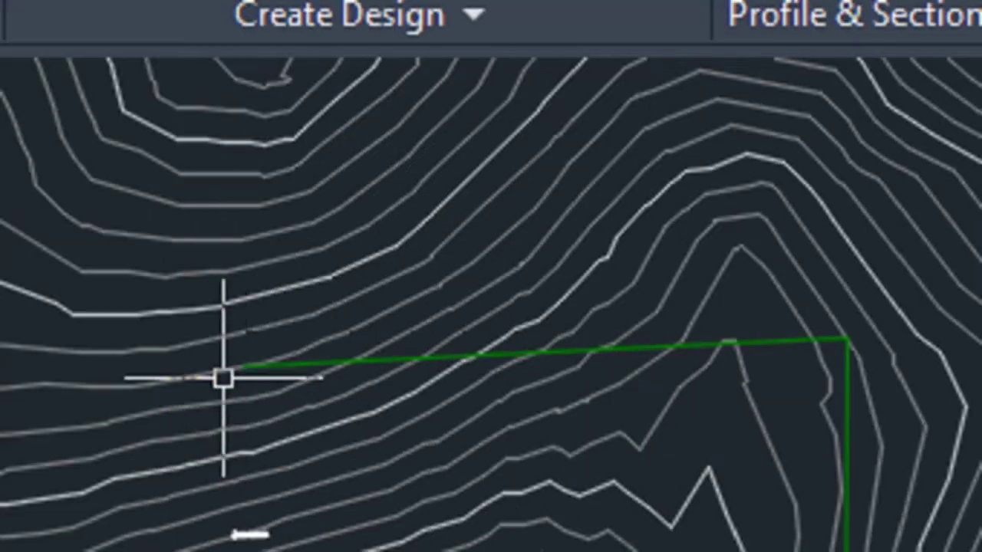
- Zoom in to check the feature line's elevation on the contours, then zoom back out
scroll(328, 395, "up", 3)
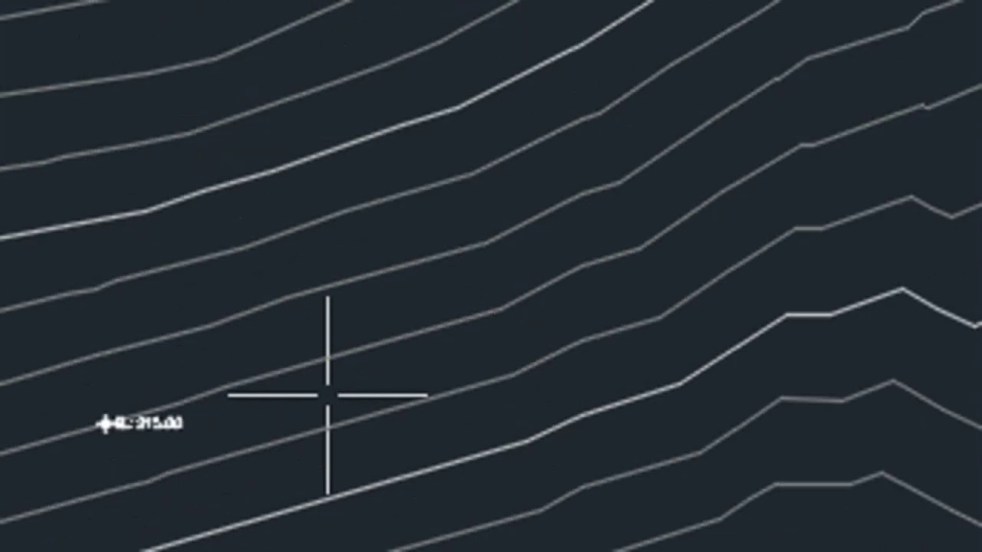
scroll(327, 395, "down", 3)
scroll(328, 395, "down", 3)
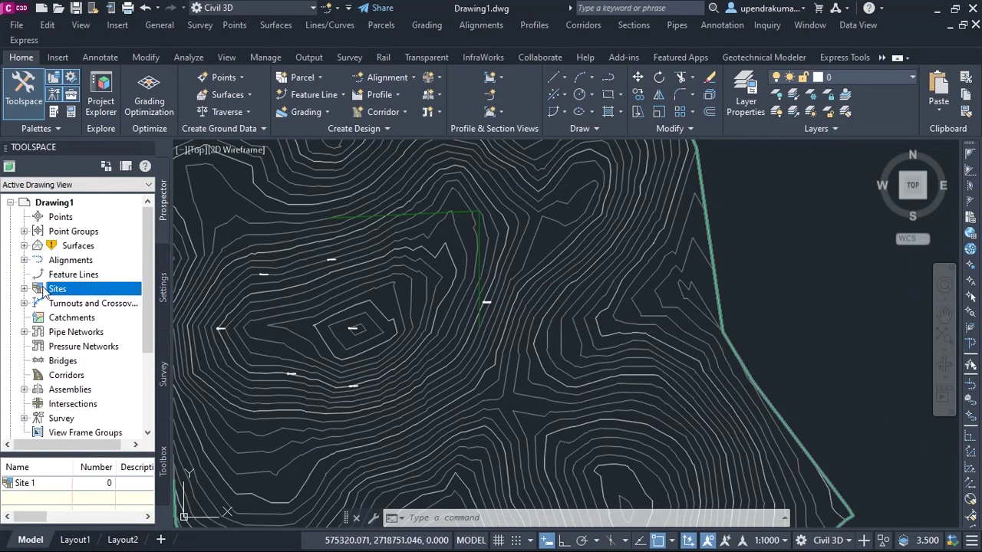
- List Site 1's two feature lines (432.100 m and 341.273 m) and bring up their context menu
left_click(24, 289)
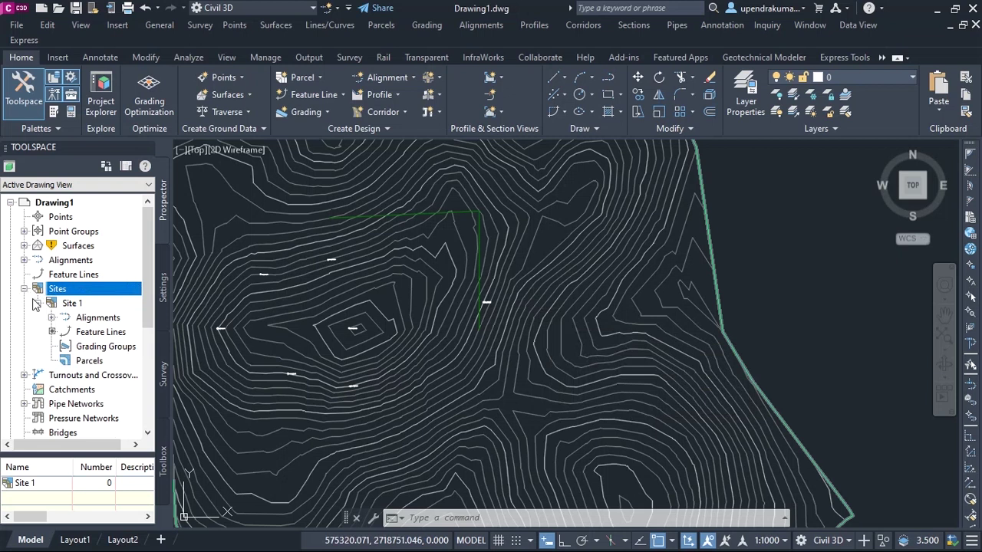
mouse_move(72, 303)
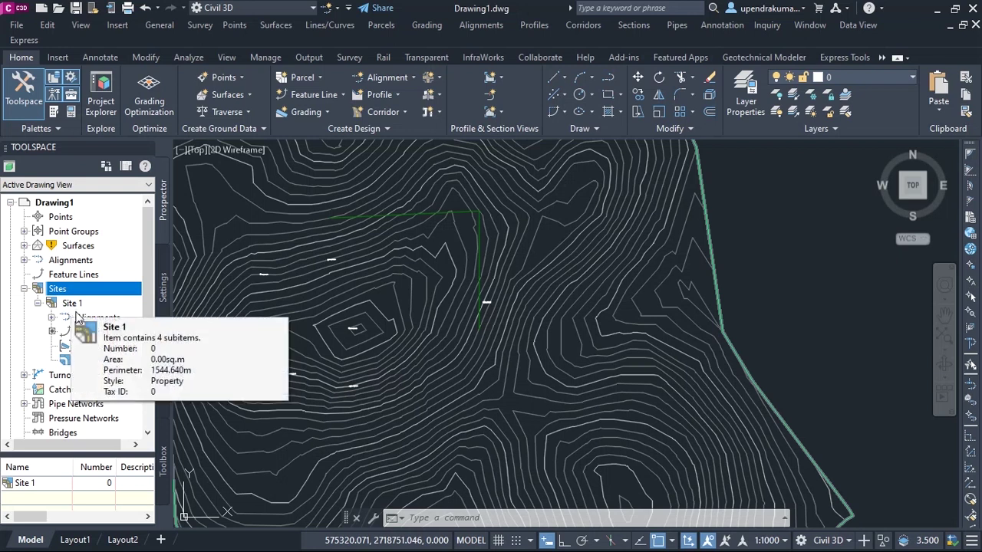
left_click(95, 335)
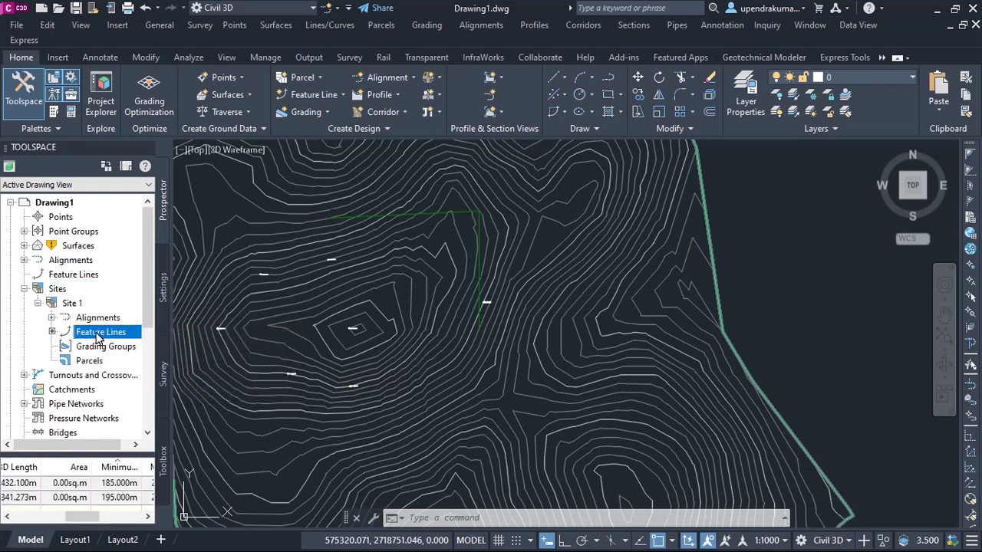
right_click(96, 336)
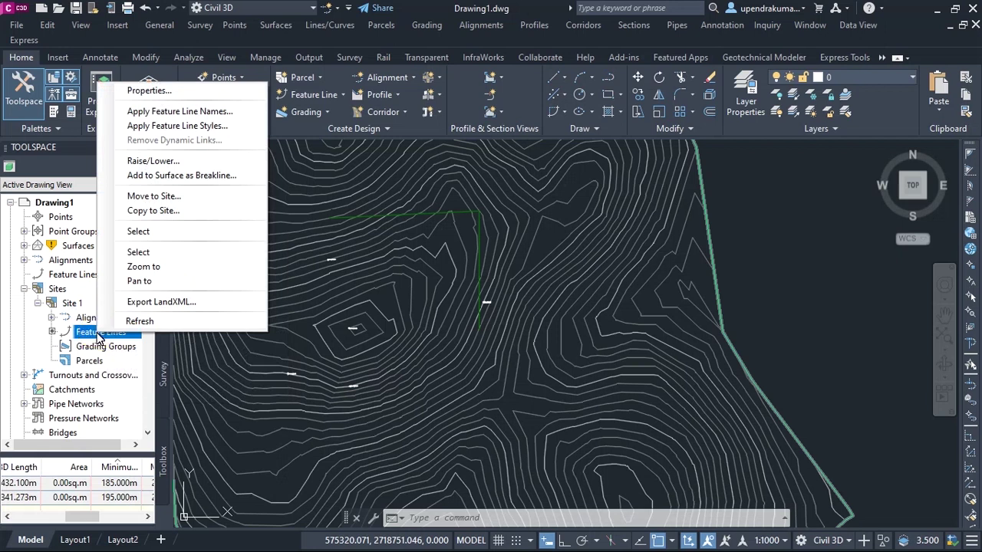
- Review Site 1's Statistics and Grouped Statistics (772.320 m 2D length, grades 4.40–5.80%), then close
left_click(136, 92)
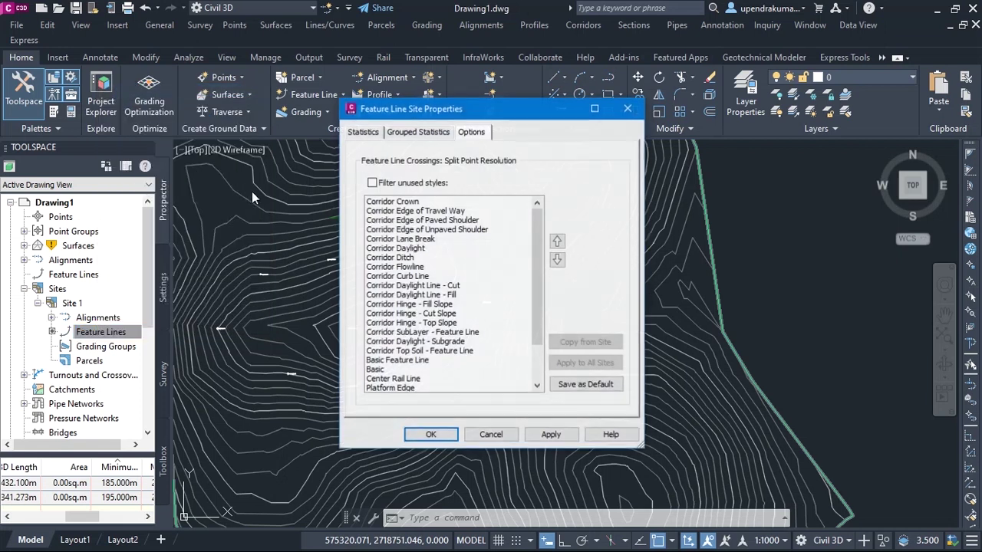
left_click(360, 133)
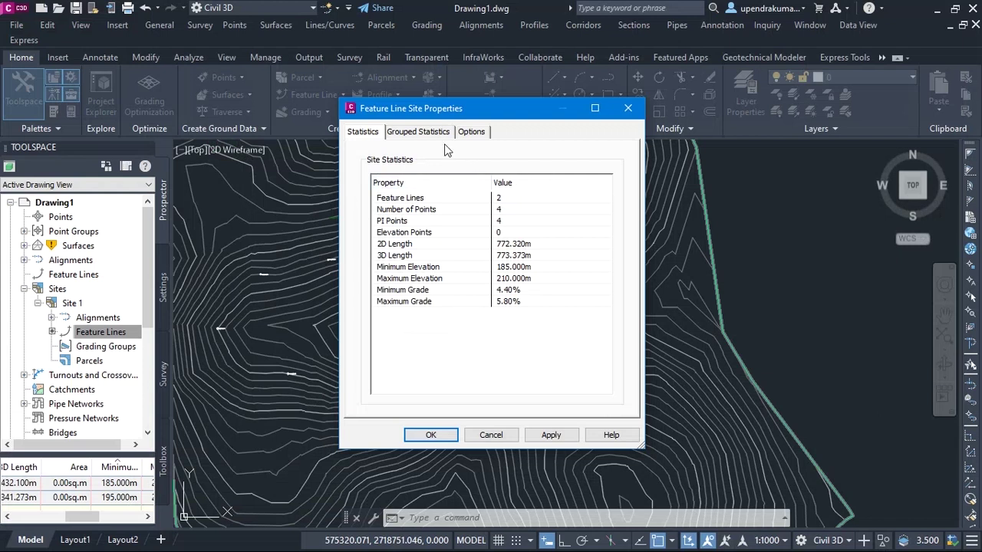
left_click(439, 134)
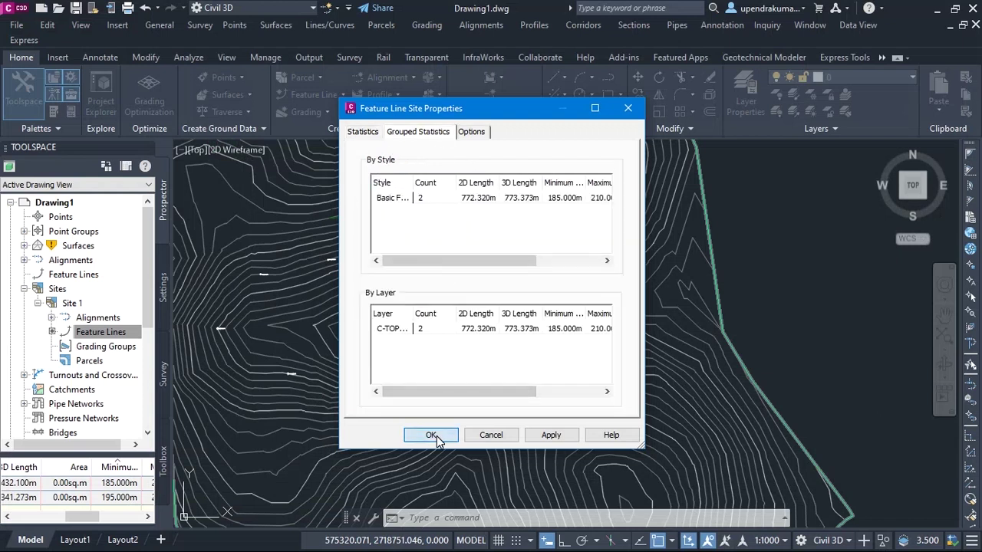
left_click(460, 436)
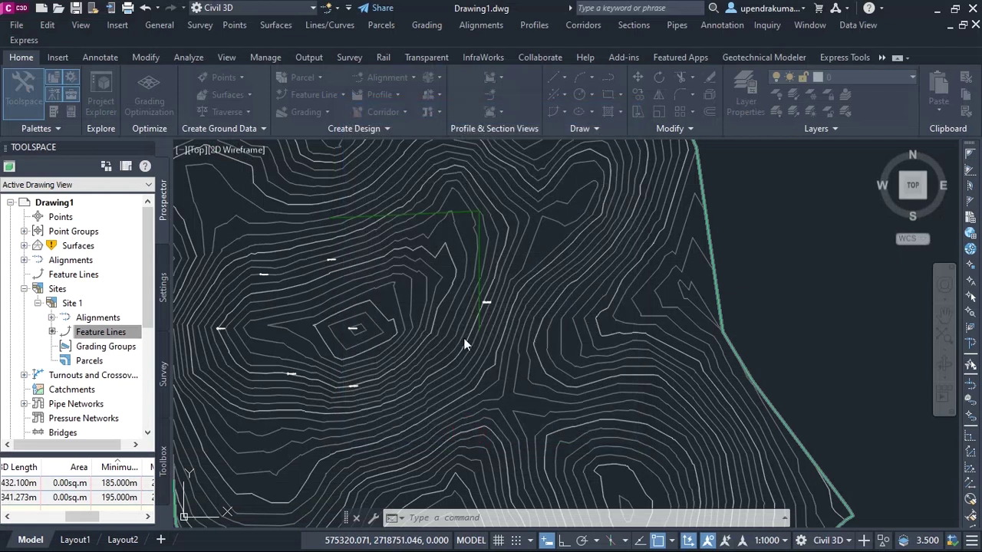
left_click(437, 153)
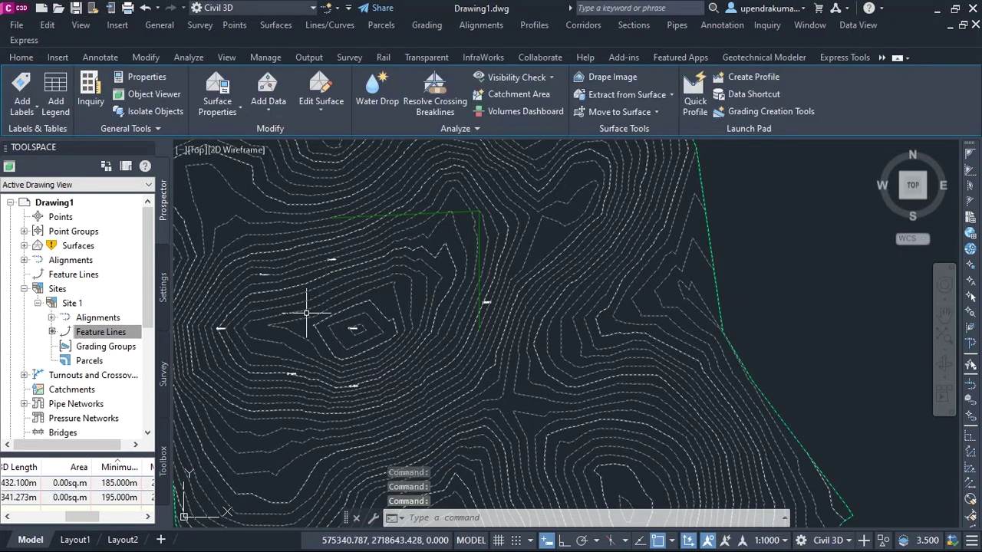
key("Escape")
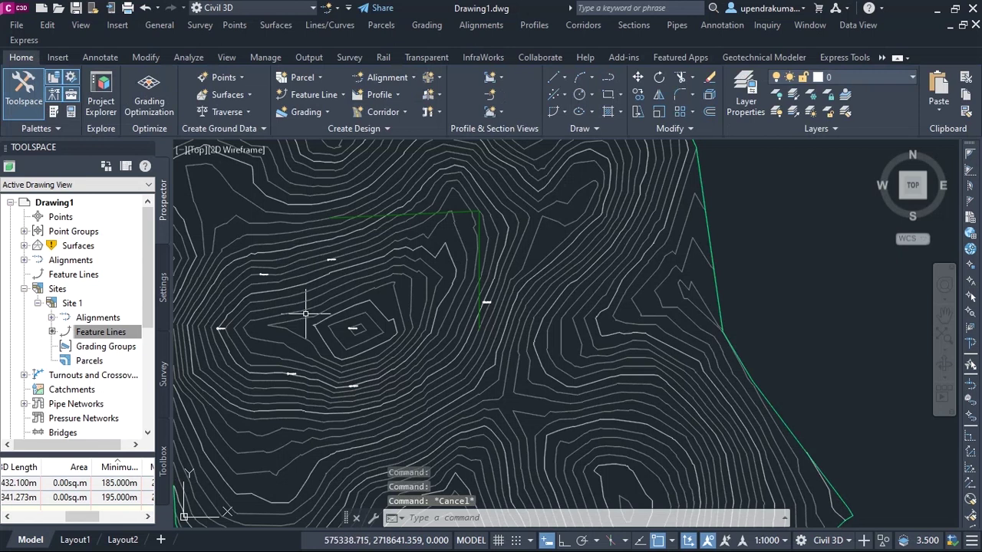
left_click(115, 333)
right_click(117, 335)
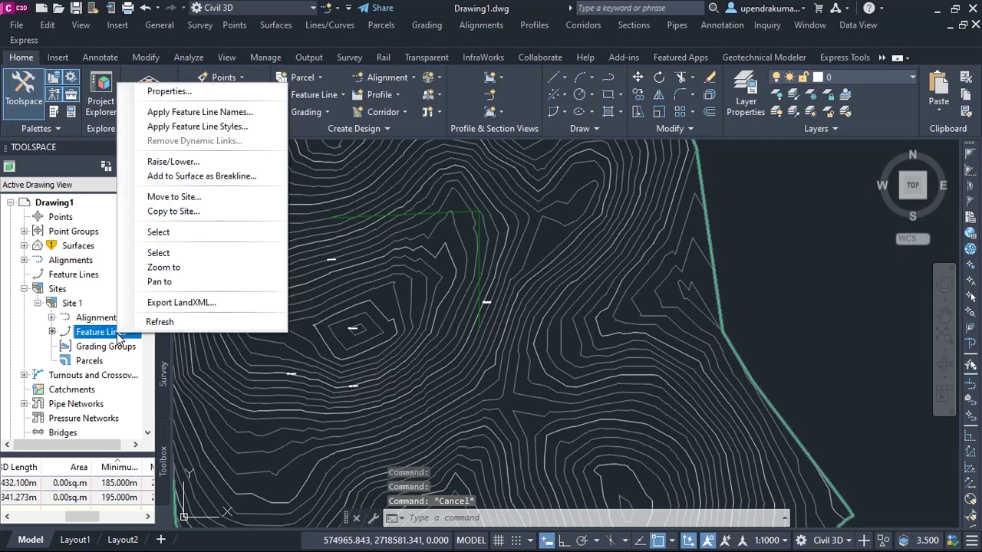
left_click(205, 92)
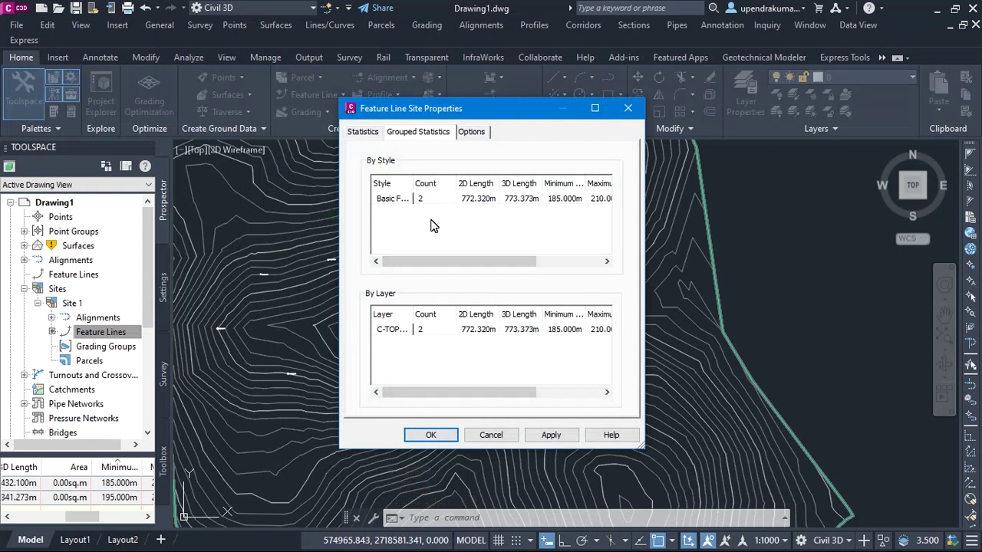
left_click_drag(432, 393, 532, 391)
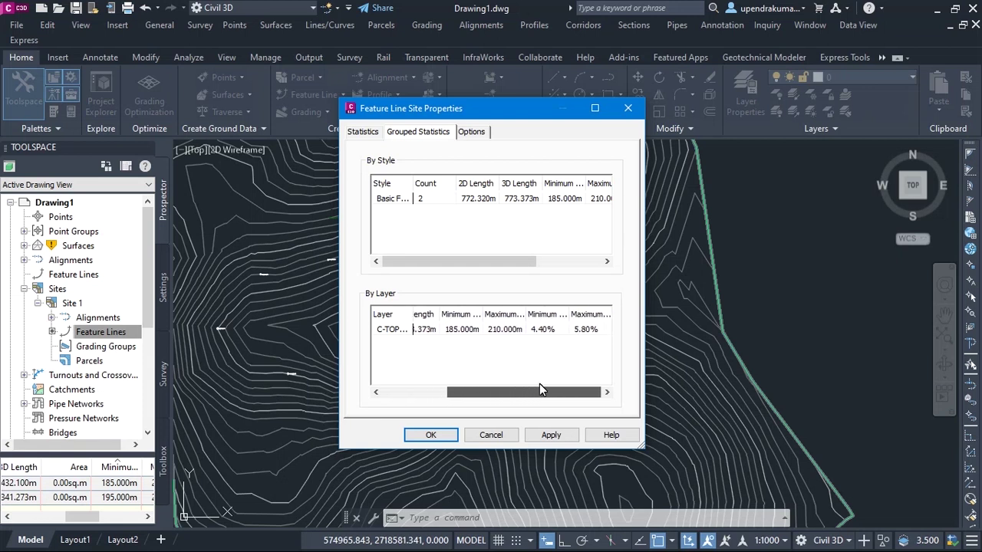
left_click_drag(539, 387, 539, 387)
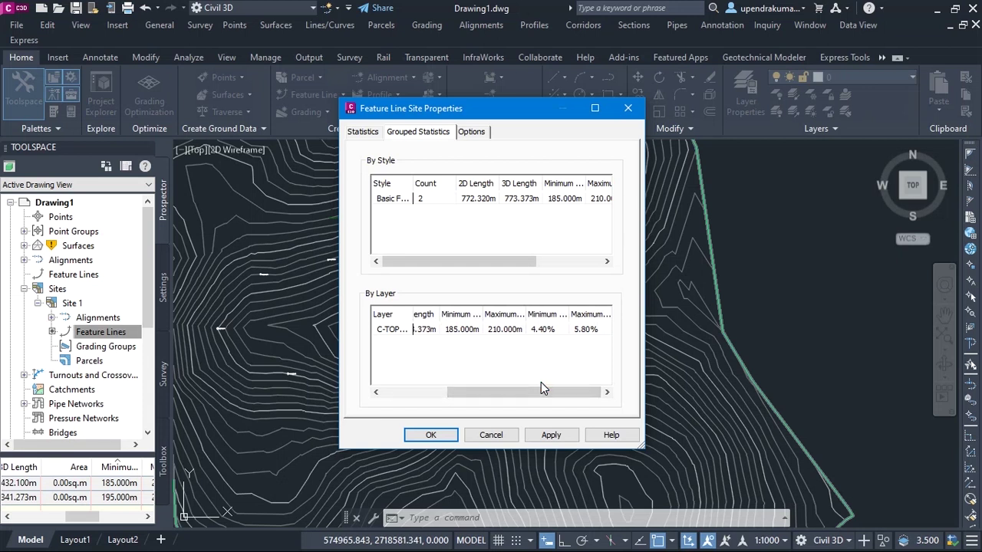
left_click(551, 435)
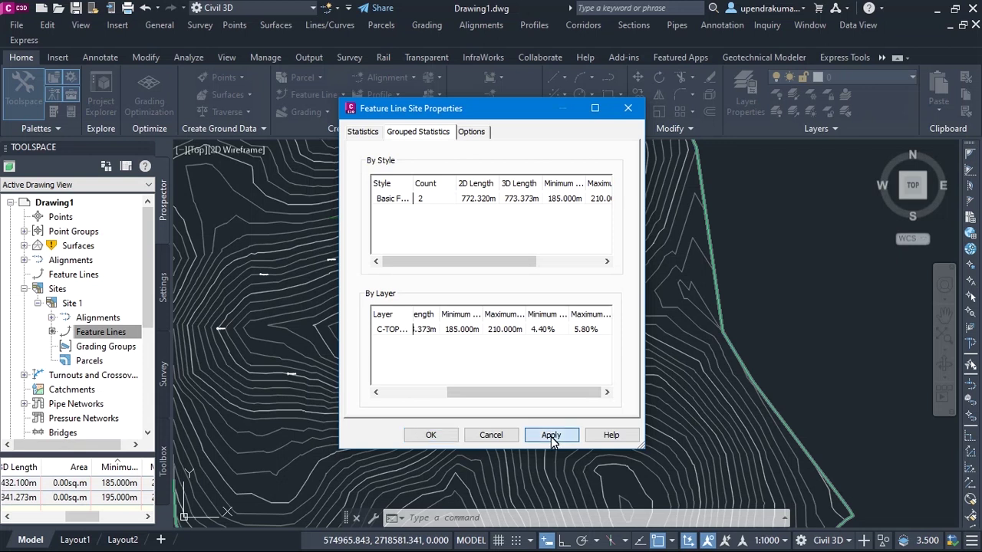
left_click(427, 435)
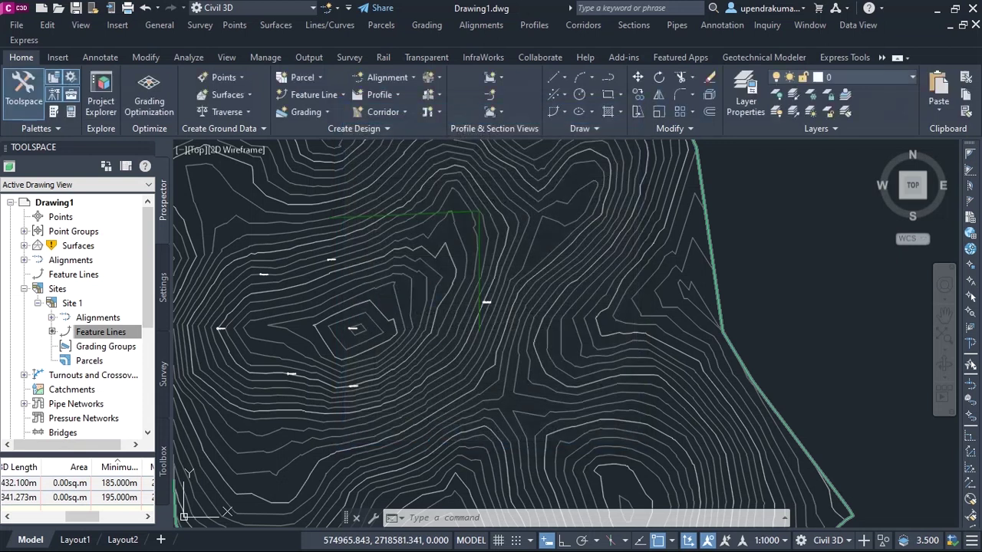
key("Escape")
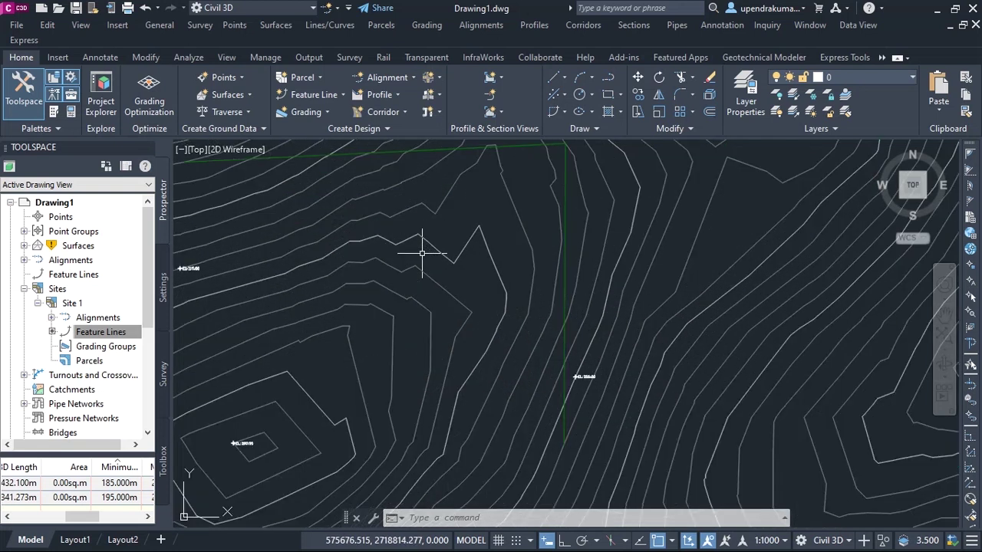
scroll(421, 253, "up", 2)
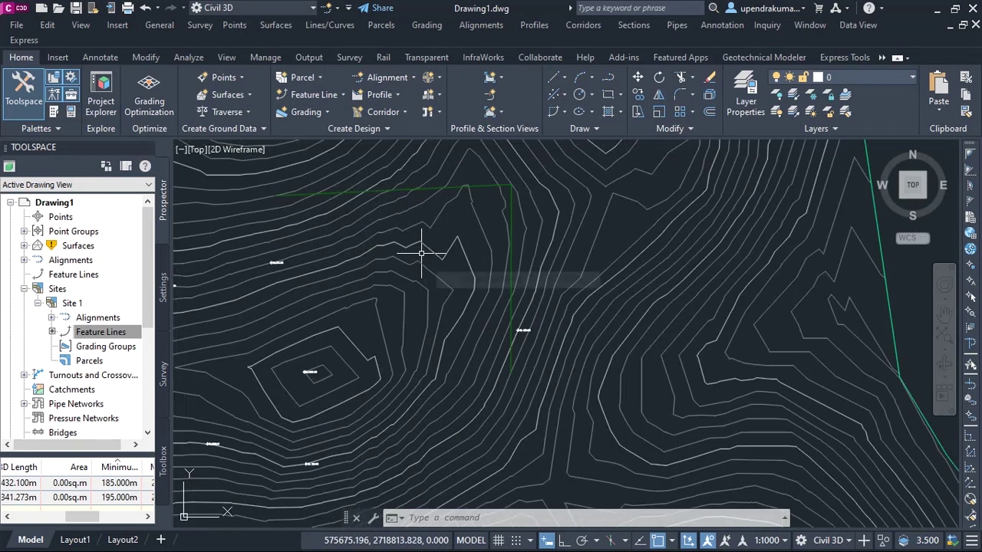